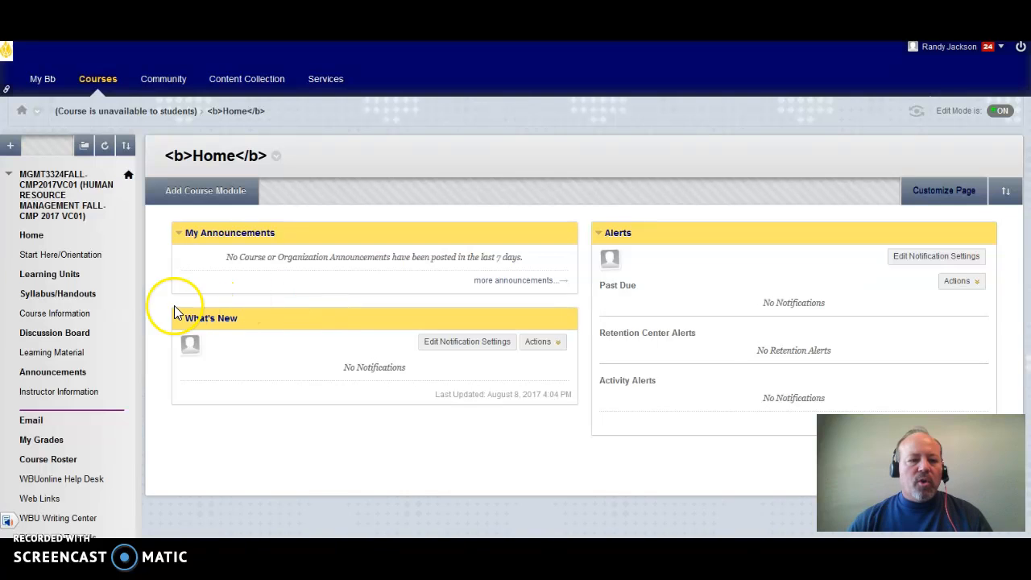
Open the course's Discussion Board, look through its forums, and open the Ask your Instructor forum.
{"action": "left_click", "coordinate": [68, 342]}
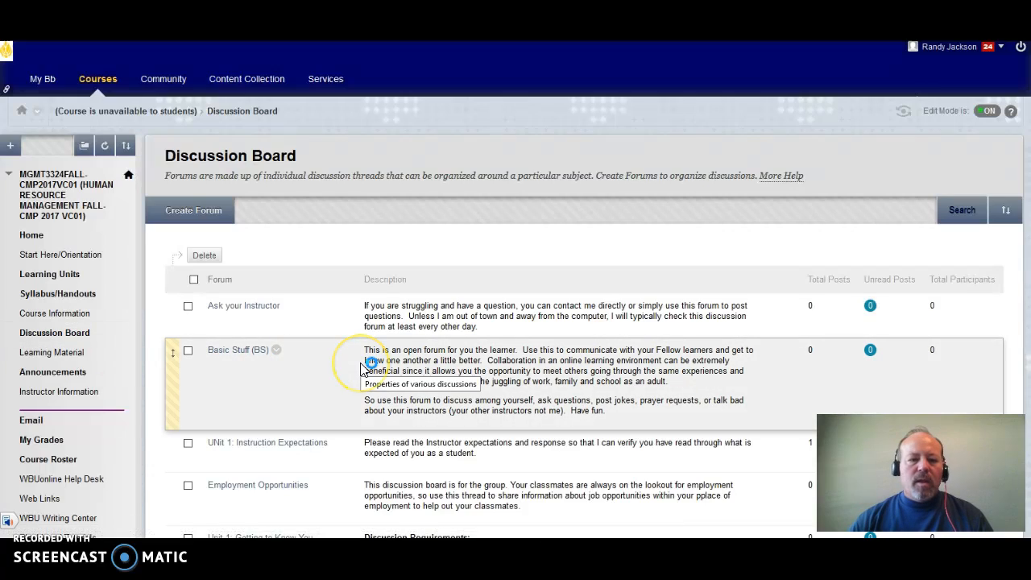
{"action": "scroll", "coordinate": [364, 361], "scroll_direction": "down", "scroll_amount": 2}
{"action": "scroll", "coordinate": [362, 368], "scroll_direction": "down", "scroll_amount": 2}
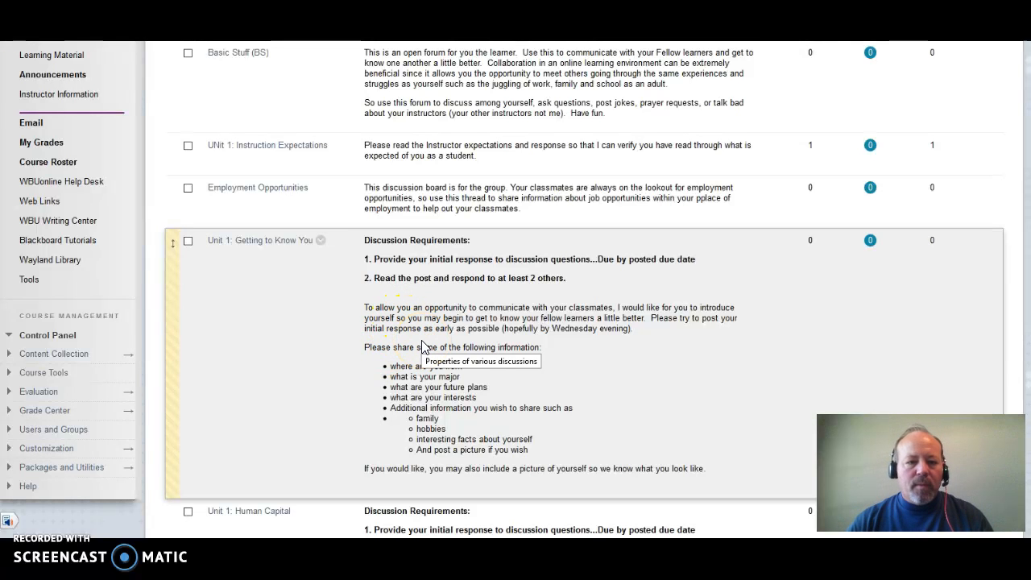
{"action": "scroll", "coordinate": [422, 347], "scroll_direction": "up", "scroll_amount": 3}
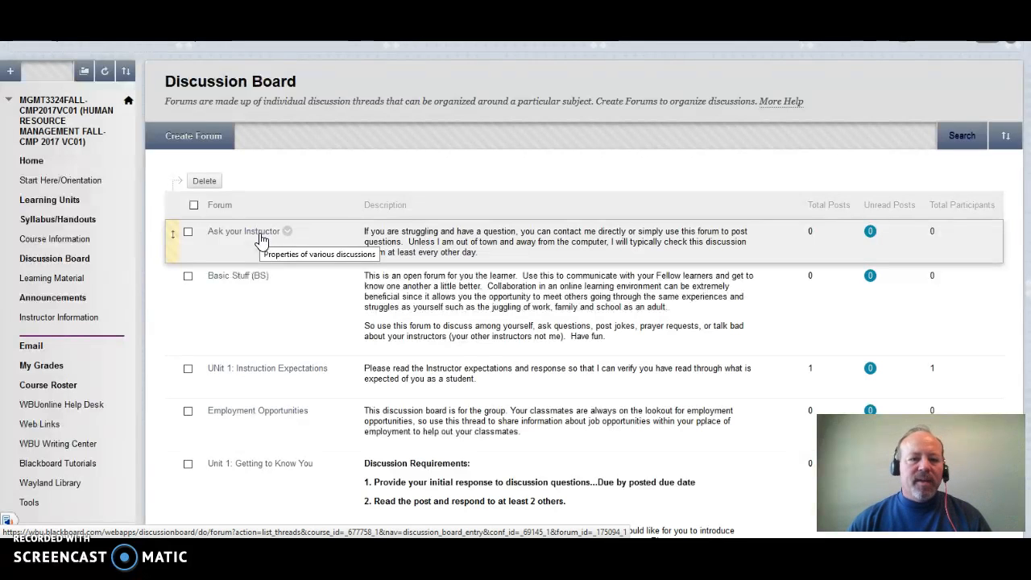
{"action": "left_click", "coordinate": [260, 233]}
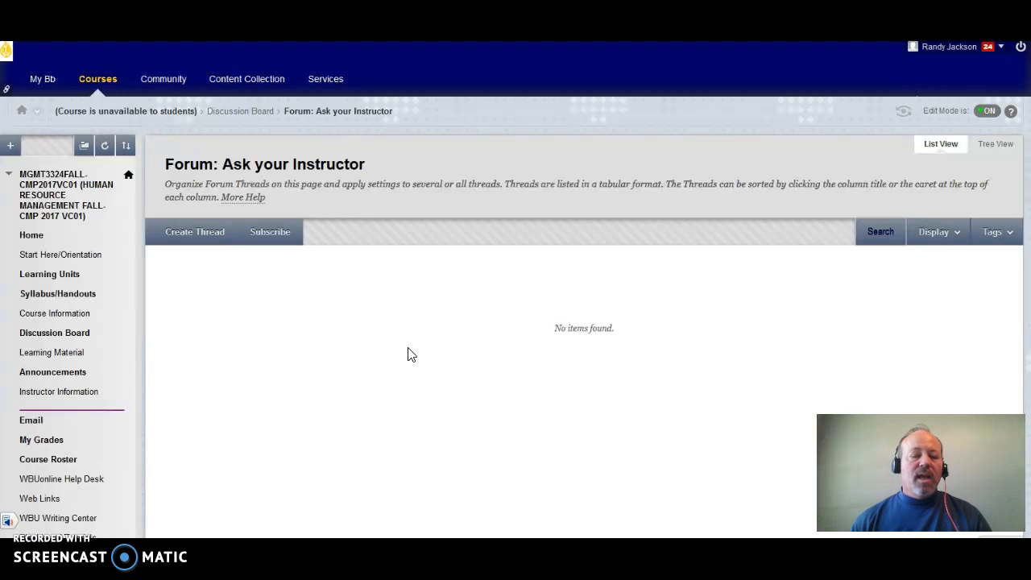
Examine the subject, message and attachment fields for a new thread in the Ask your Instructor forum, leaving without posting.
{"action": "left_click", "coordinate": [191, 242]}
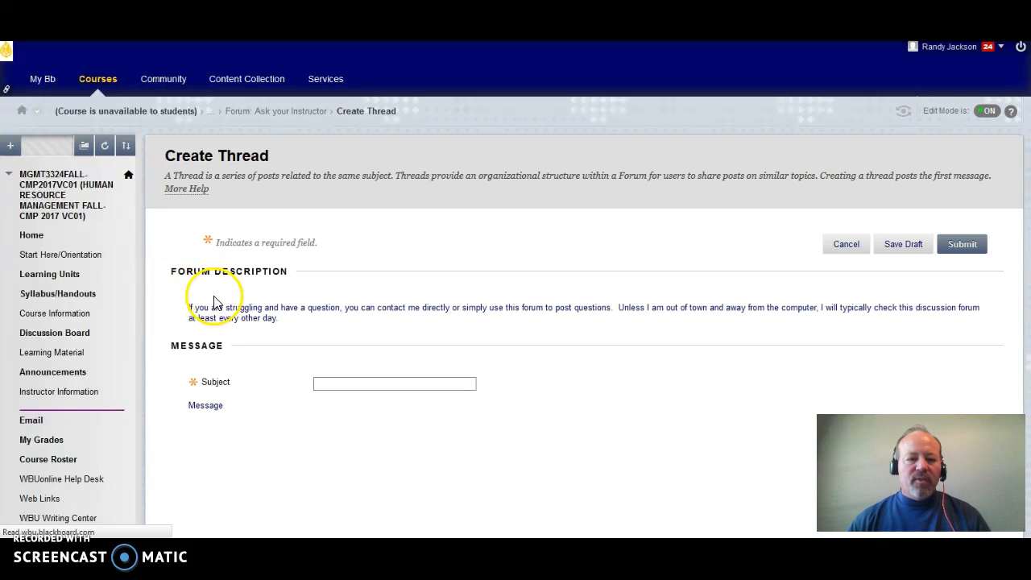
{"action": "scroll", "coordinate": [268, 383], "scroll_direction": "down", "scroll_amount": 2}
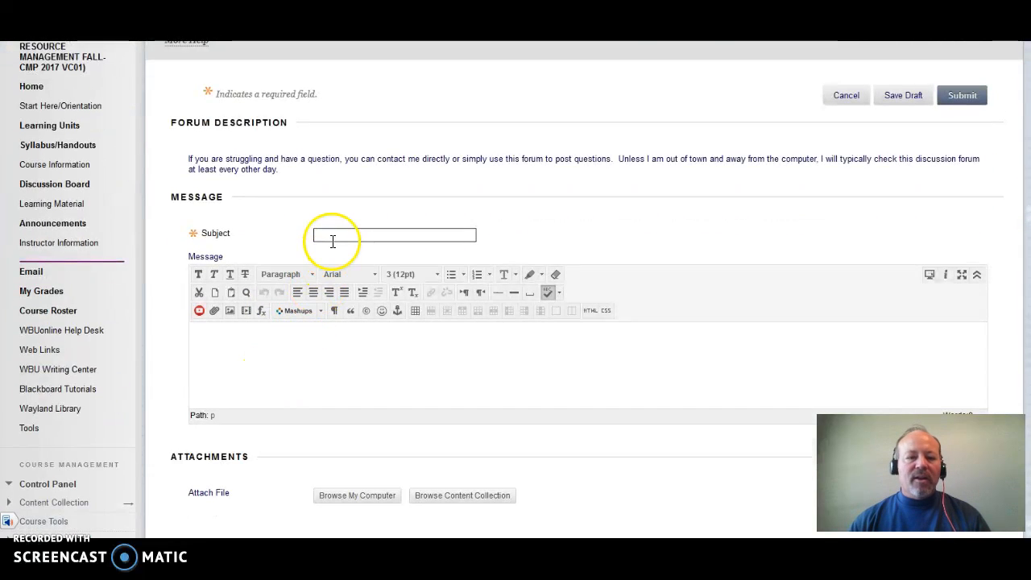
{"action": "left_click", "coordinate": [258, 350]}
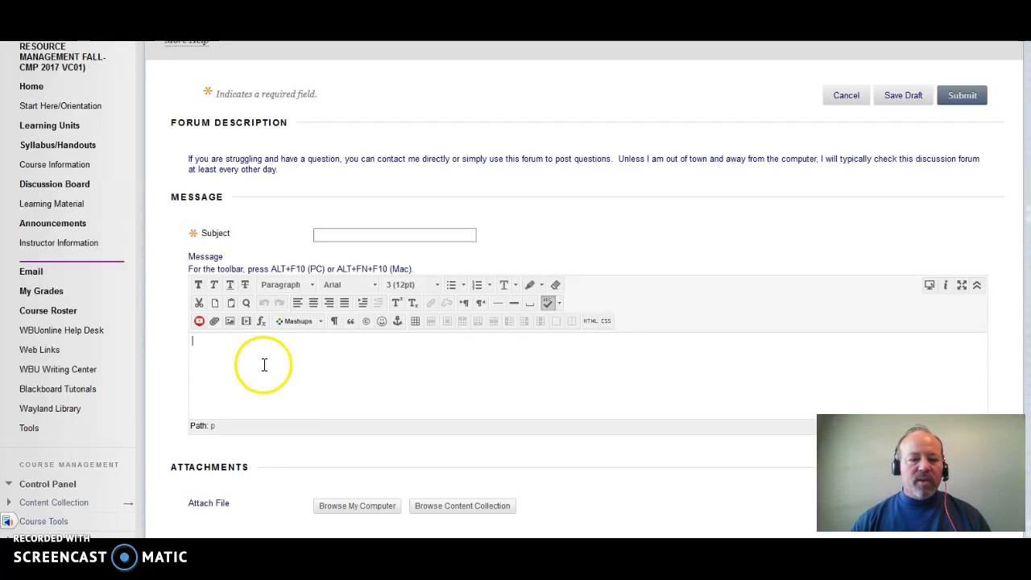
{"action": "scroll", "coordinate": [264, 366], "scroll_direction": "down", "scroll_amount": 3}
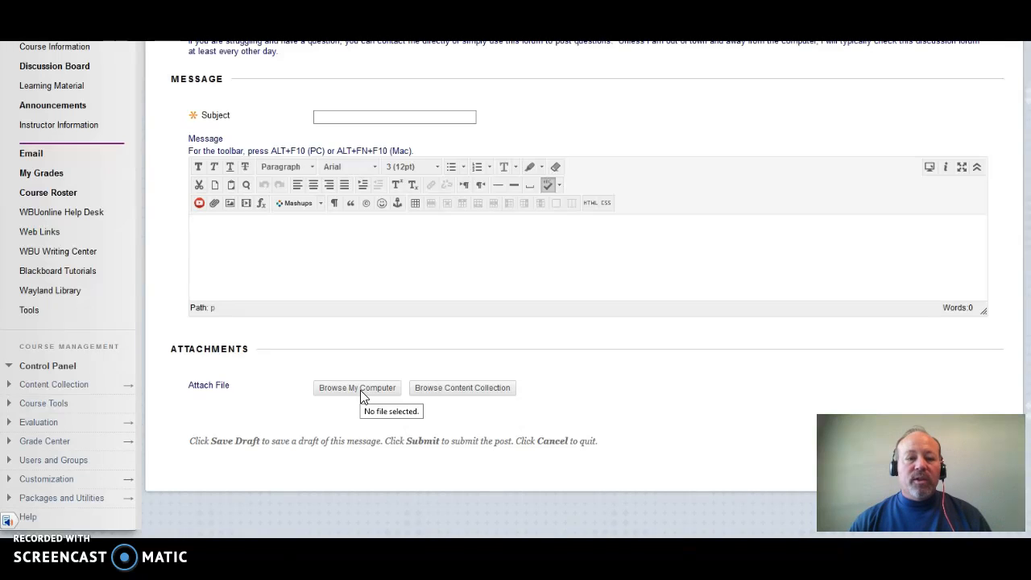
{"action": "left_click", "coordinate": [218, 230]}
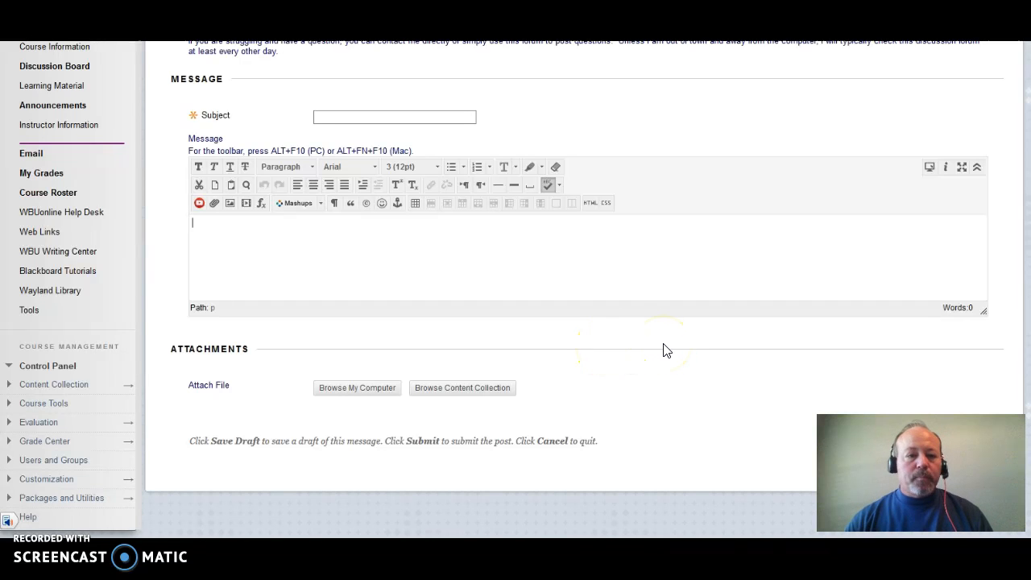
{"action": "scroll", "coordinate": [663, 351], "scroll_direction": "up", "scroll_amount": 5}
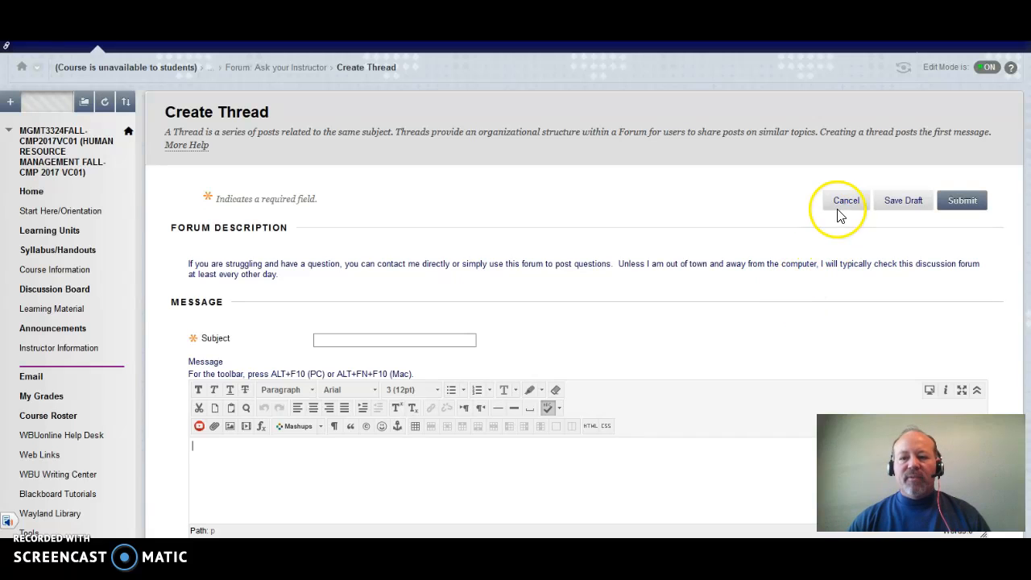
{"action": "left_click", "coordinate": [841, 204]}
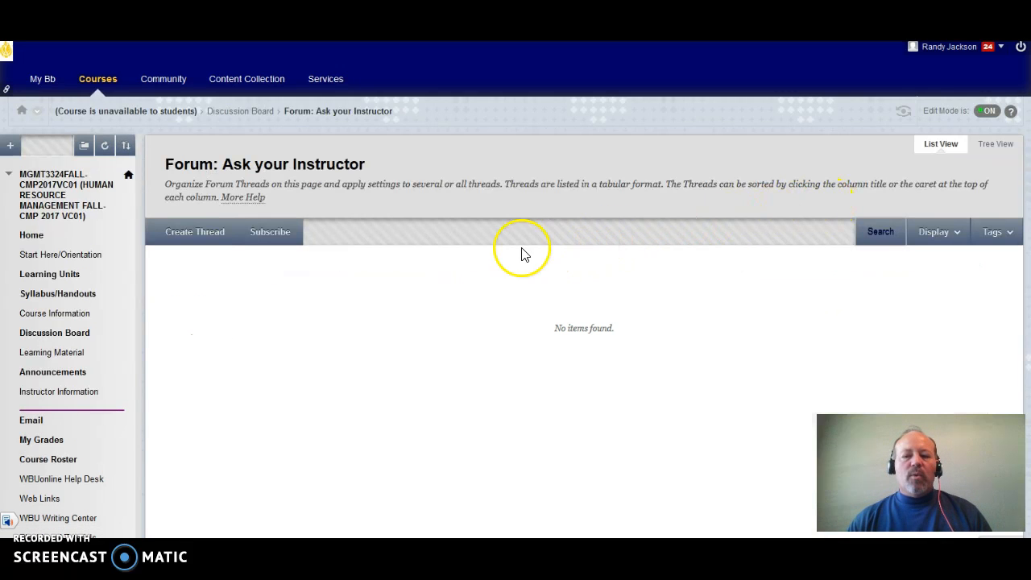
Subscribe to the Ask your Instructor forum.
{"action": "left_click", "coordinate": [274, 233]}
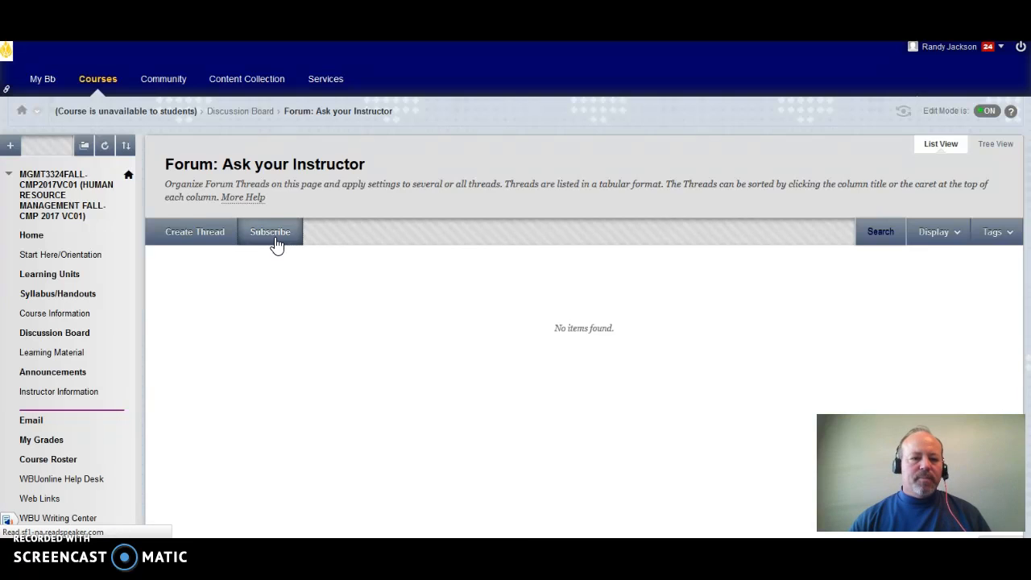
{"action": "left_click", "coordinate": [269, 276]}
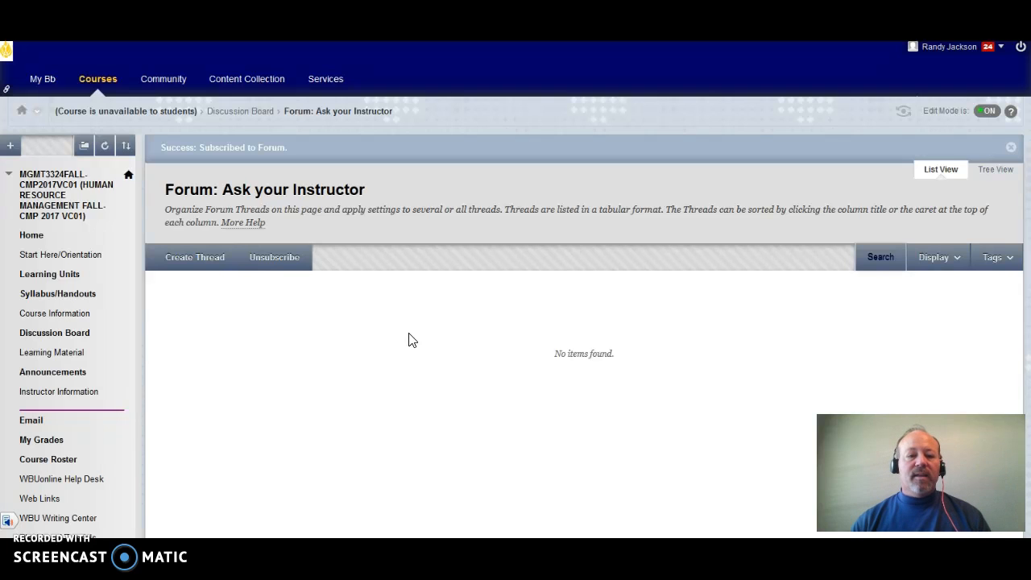
{"action": "left_click", "coordinate": [288, 285]}
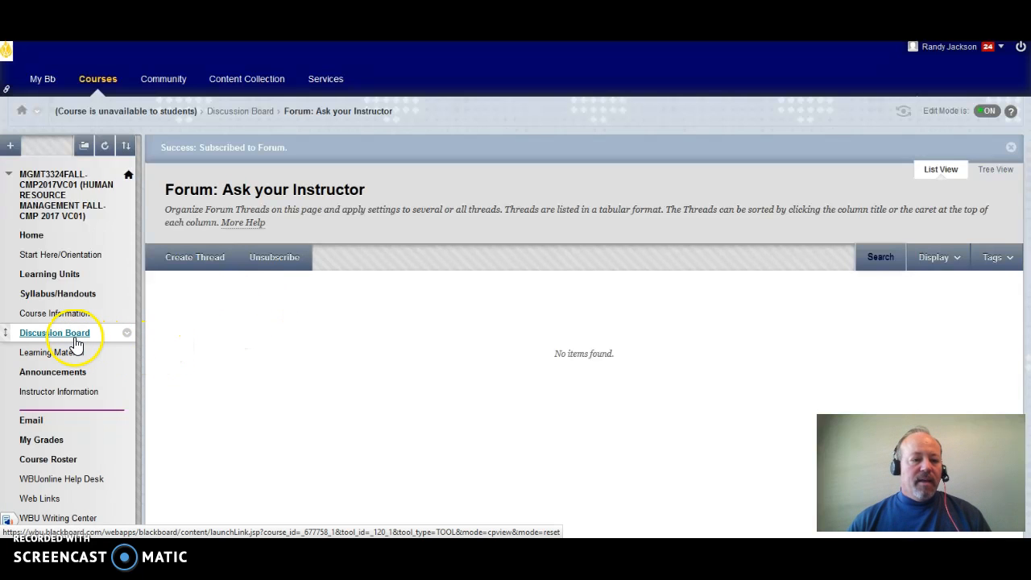
Return to the Discussion Board and review the forum descriptions from Basic Stuff (BS) through Unit 1: Getting to Know You.
{"action": "left_click", "coordinate": [71, 340]}
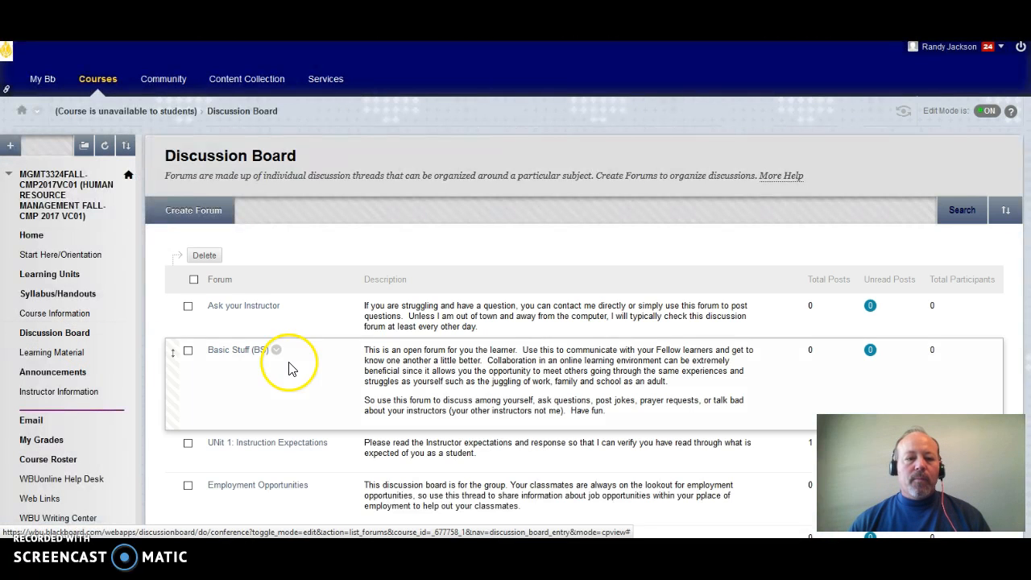
{"action": "scroll", "coordinate": [339, 290], "scroll_direction": "down", "scroll_amount": 1}
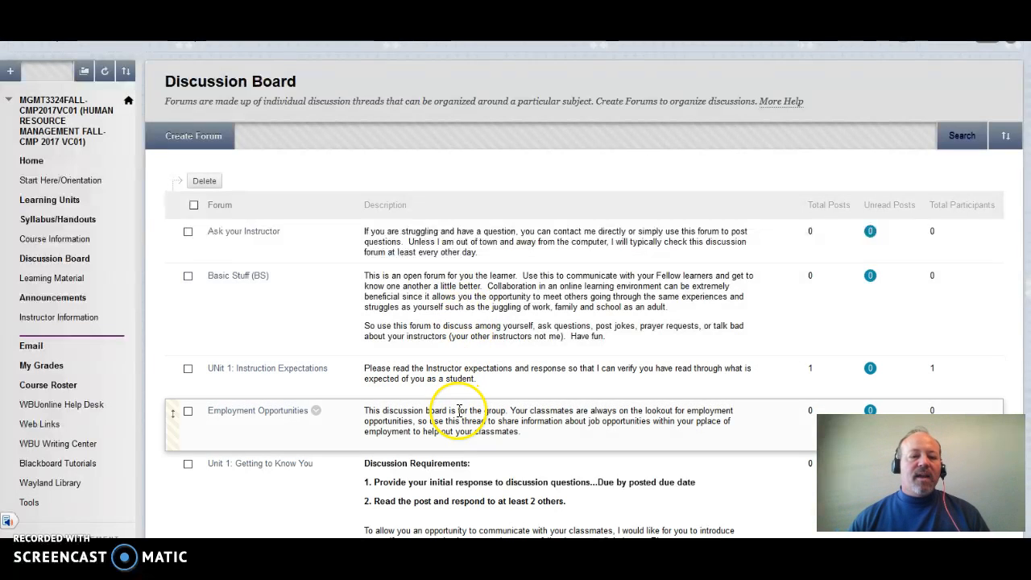
{"action": "scroll", "coordinate": [466, 413], "scroll_direction": "down", "scroll_amount": 2}
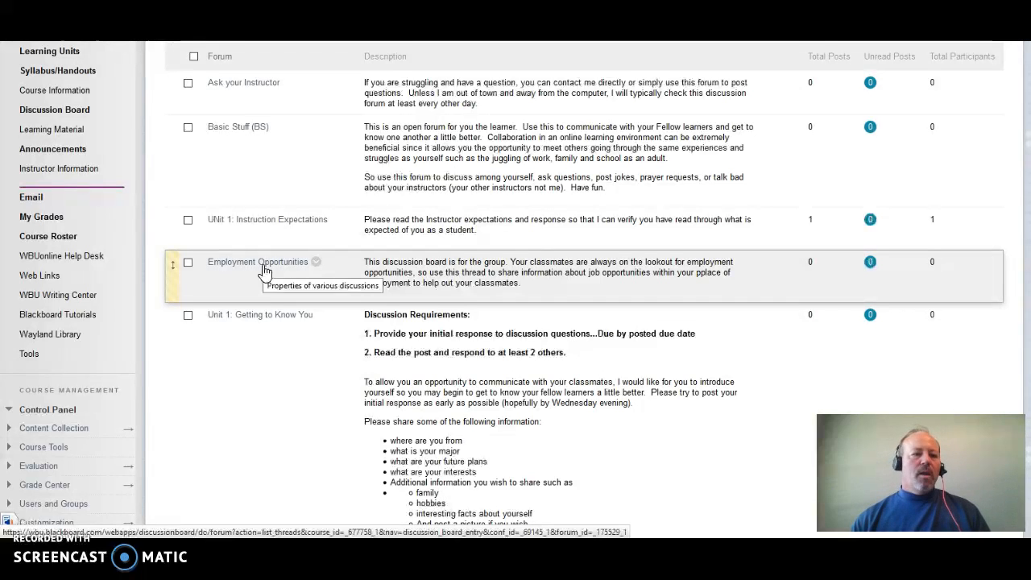
{"action": "scroll", "coordinate": [218, 209], "scroll_direction": "up", "scroll_amount": 1}
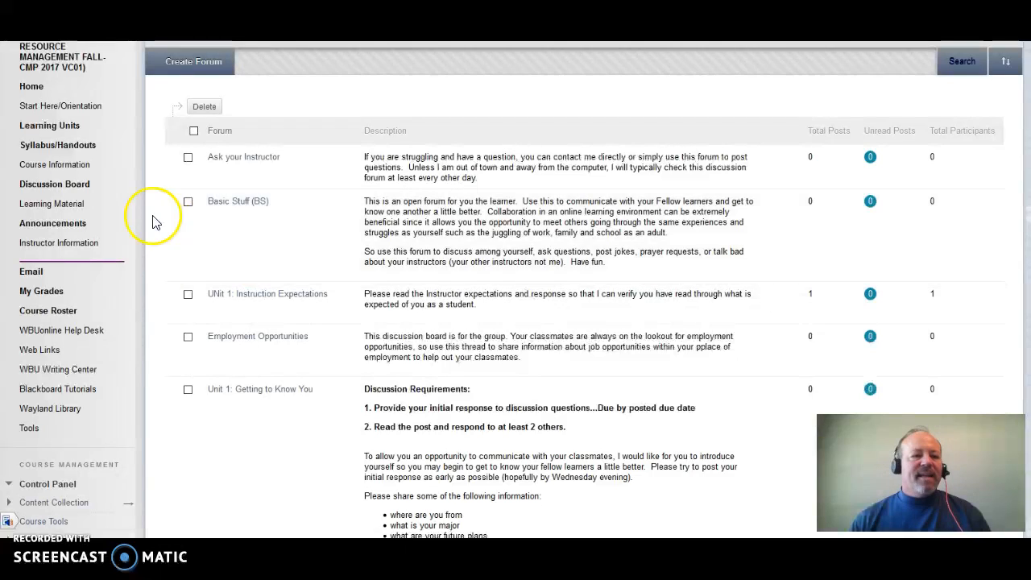
Go to Unit 1 in Learning Units, look through its discussions, and open the Unit 1: Getting to Know You forum.
{"action": "left_click", "coordinate": [68, 133]}
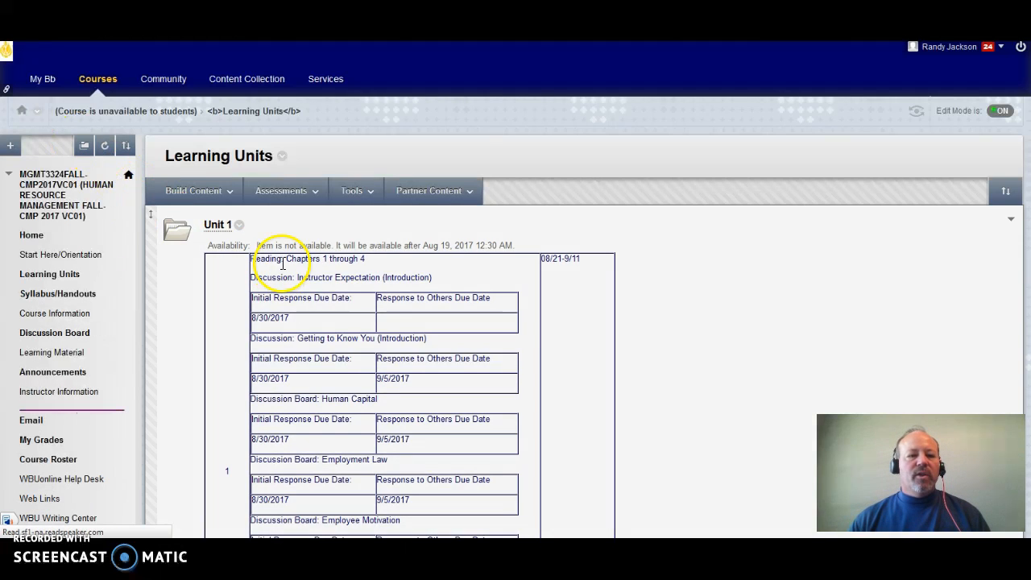
{"action": "left_click", "coordinate": [219, 226]}
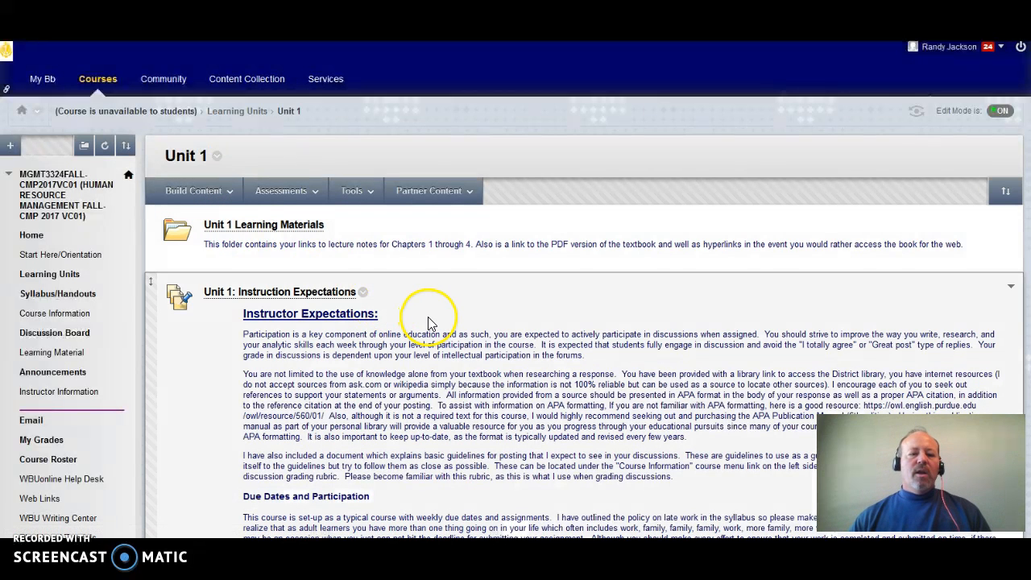
{"action": "scroll", "coordinate": [471, 322], "scroll_direction": "down", "scroll_amount": 6}
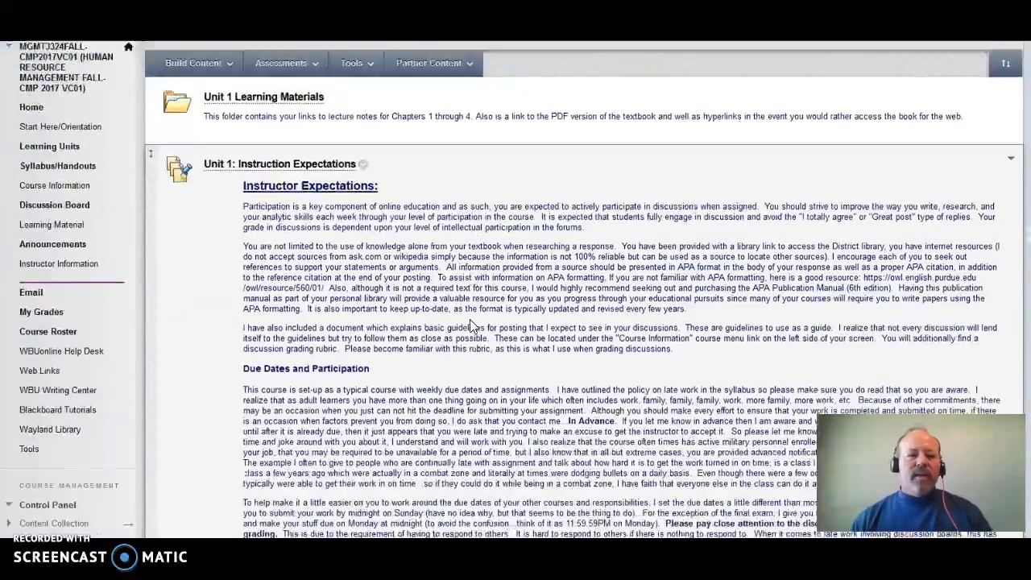
{"action": "scroll", "coordinate": [471, 325], "scroll_direction": "down", "scroll_amount": 4}
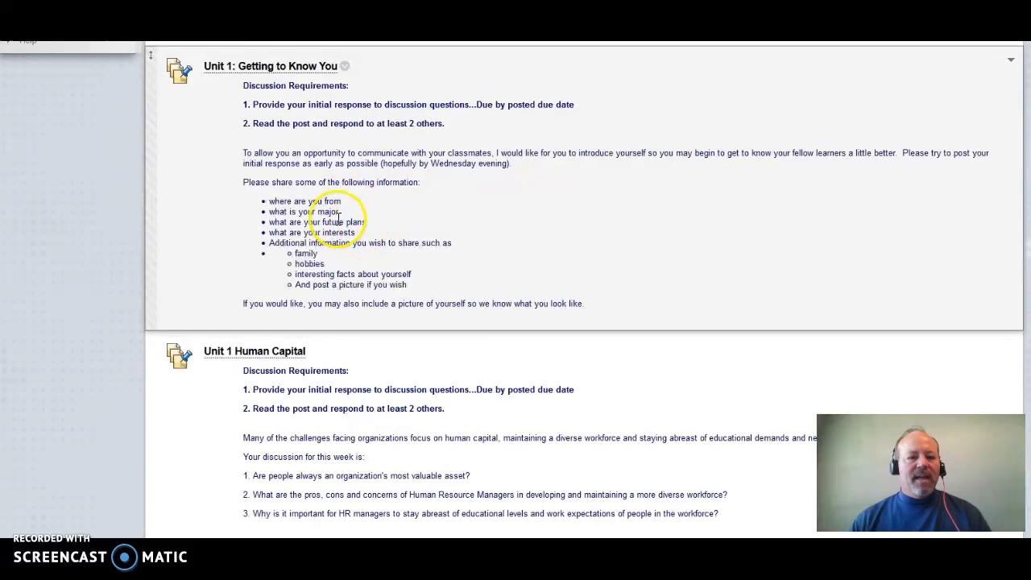
{"action": "scroll", "coordinate": [339, 274], "scroll_direction": "down", "scroll_amount": 2}
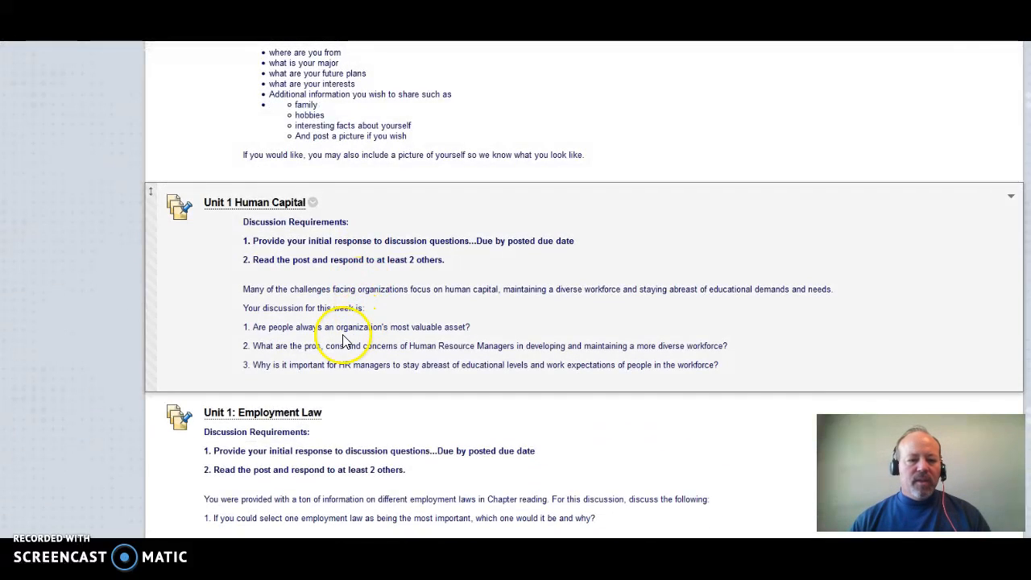
{"action": "scroll", "coordinate": [466, 359], "scroll_direction": "up", "scroll_amount": 3}
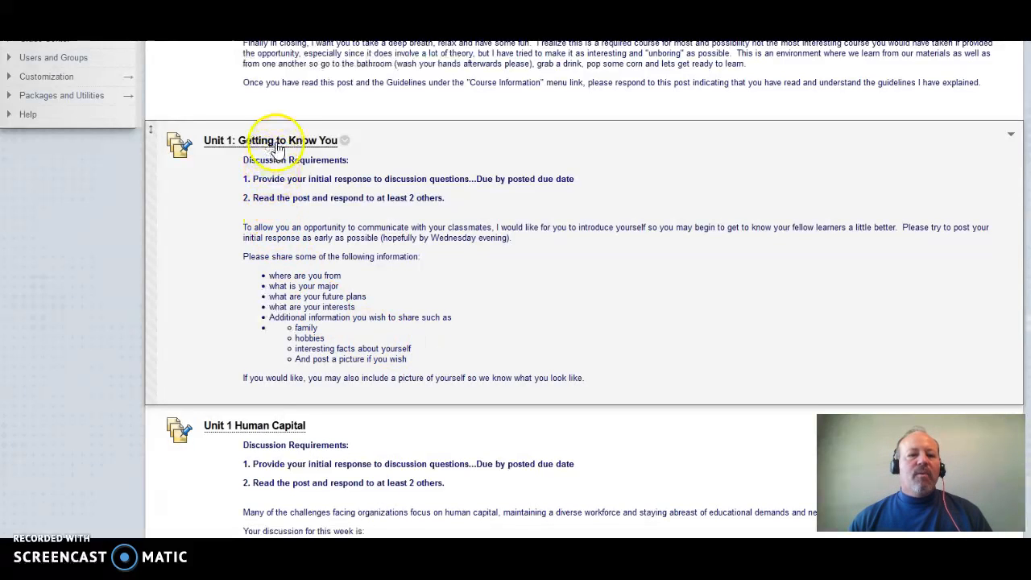
{"action": "left_click", "coordinate": [277, 141]}
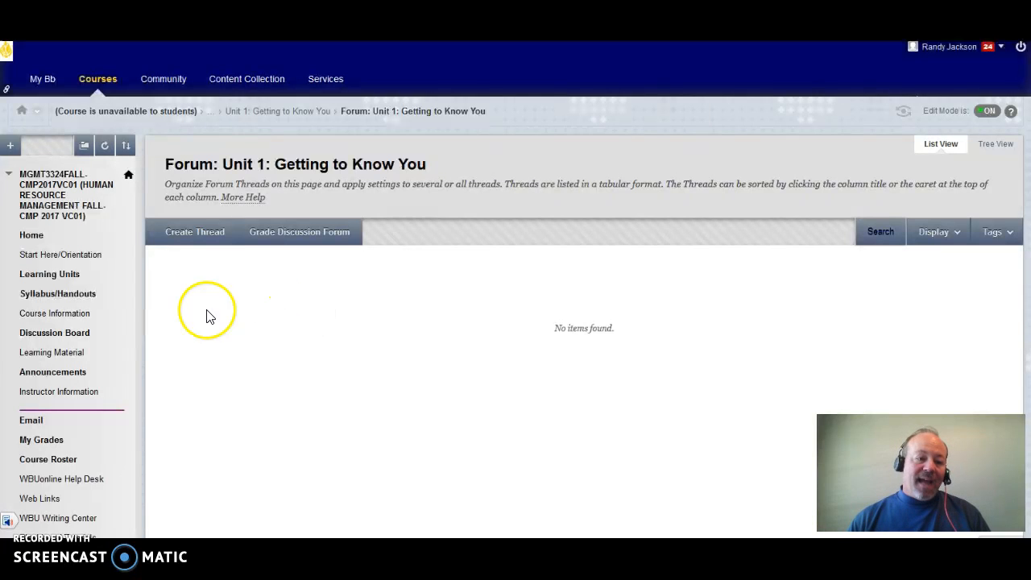
Return to Unit 1 in Learning Units and open the Unit 1 Human Capital discussion in a new browser tab.
{"action": "left_click", "coordinate": [58, 282]}
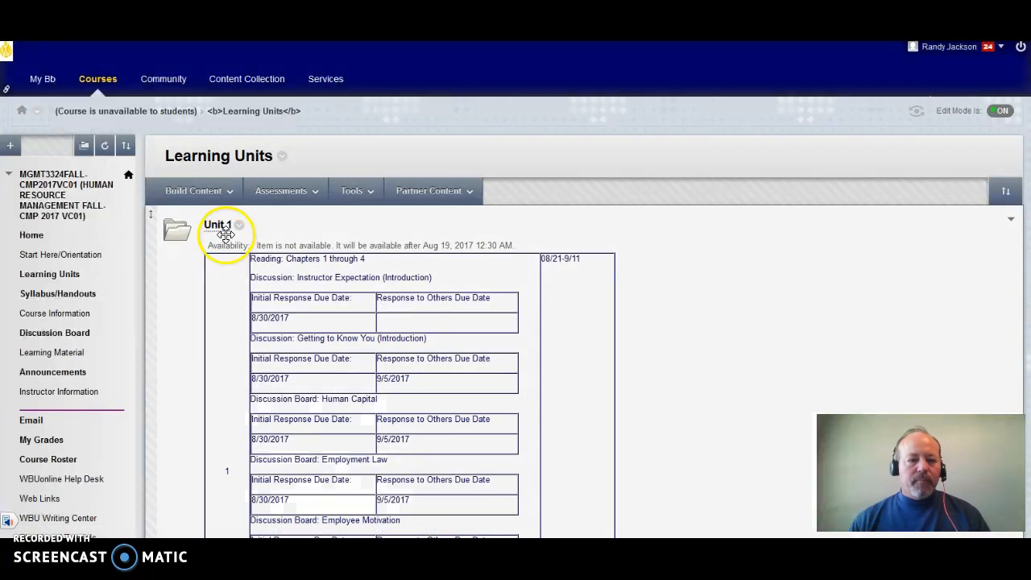
{"action": "left_click", "coordinate": [216, 226]}
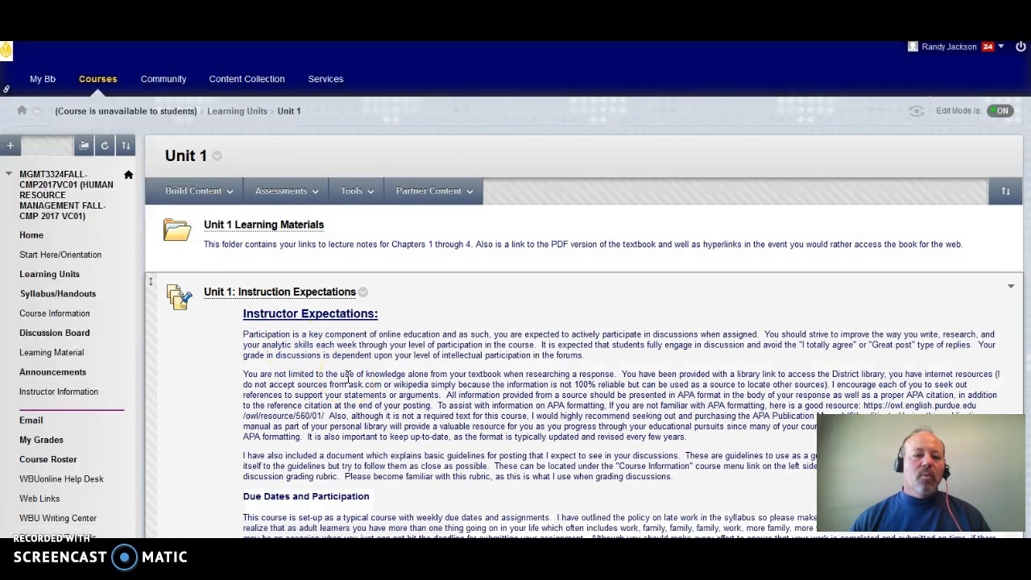
{"action": "scroll", "coordinate": [348, 377], "scroll_direction": "down", "scroll_amount": 6}
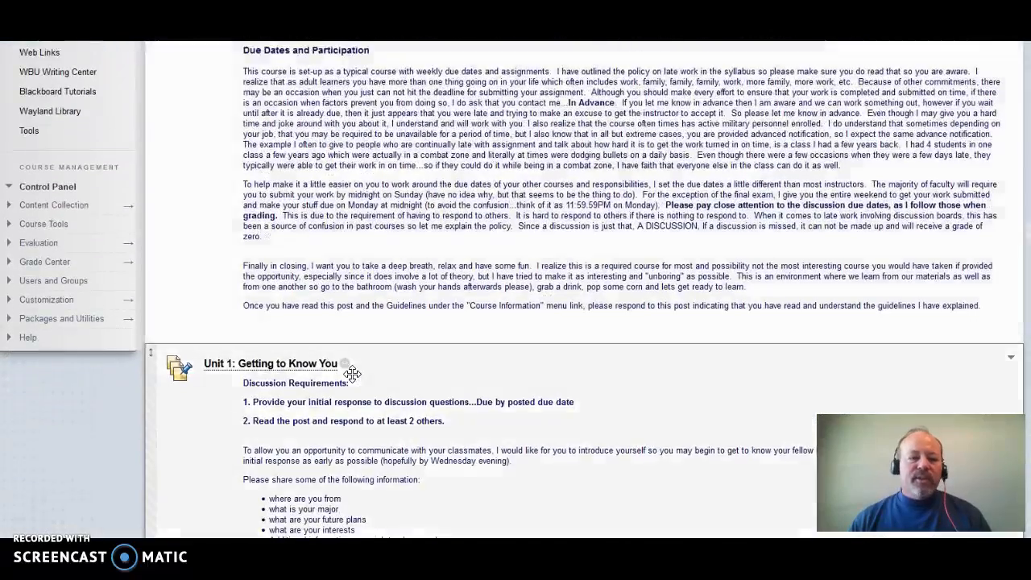
{"action": "scroll", "coordinate": [352, 373], "scroll_direction": "down", "scroll_amount": 3}
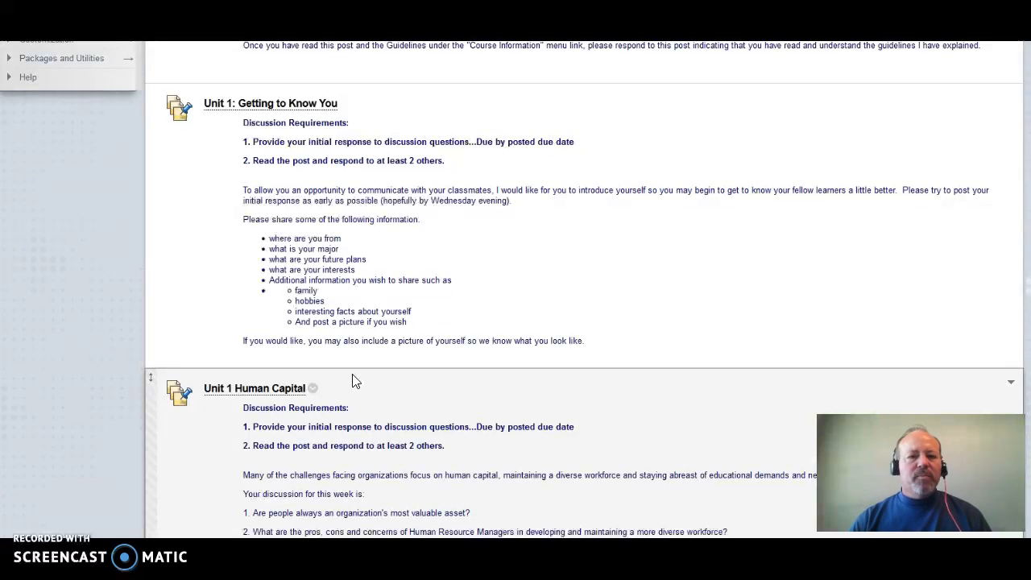
{"action": "right_click", "coordinate": [271, 397]}
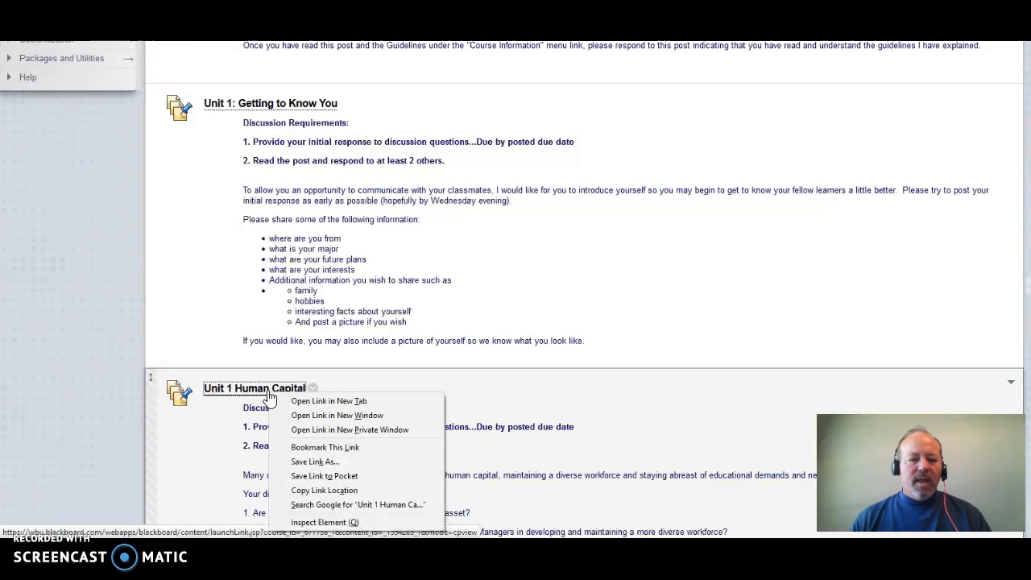
{"action": "left_click", "coordinate": [317, 407]}
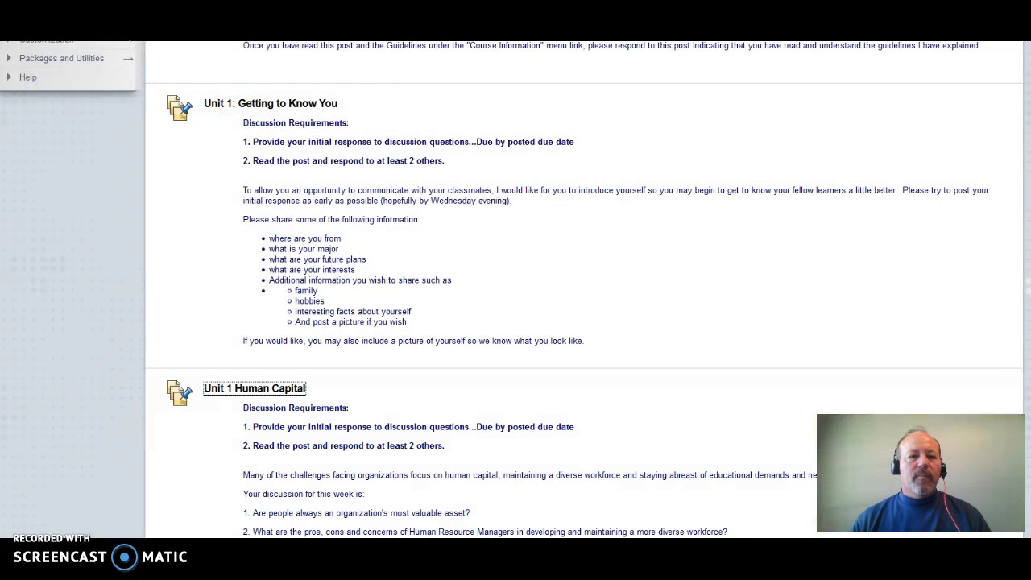
{"action": "key", "text": "ctrl+Tab"}
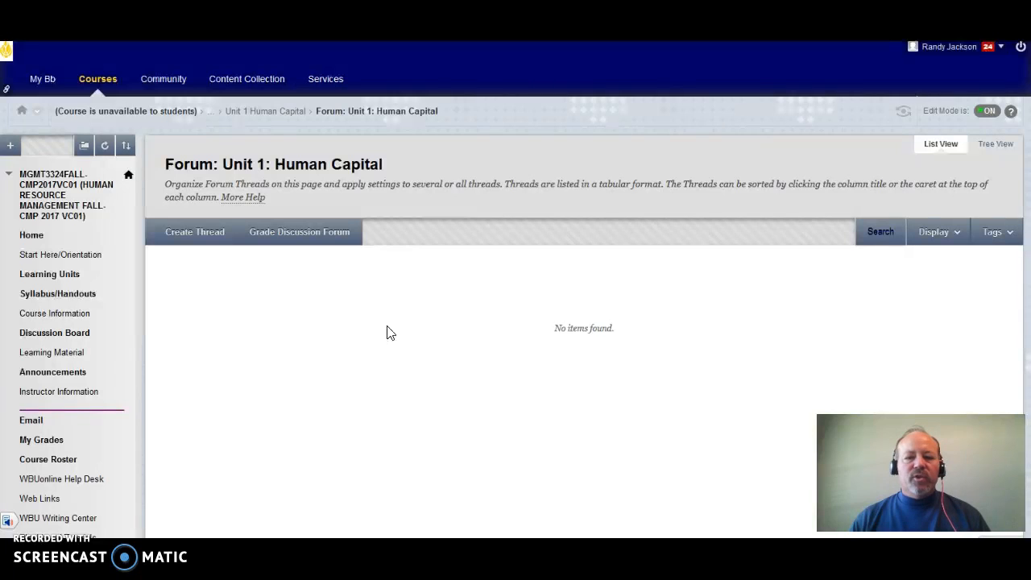
Switch back to the Unit 1 page and review the discussion requirements and questions for Unit 1 Human Capital.
{"action": "left_click", "coordinate": [294, 235]}
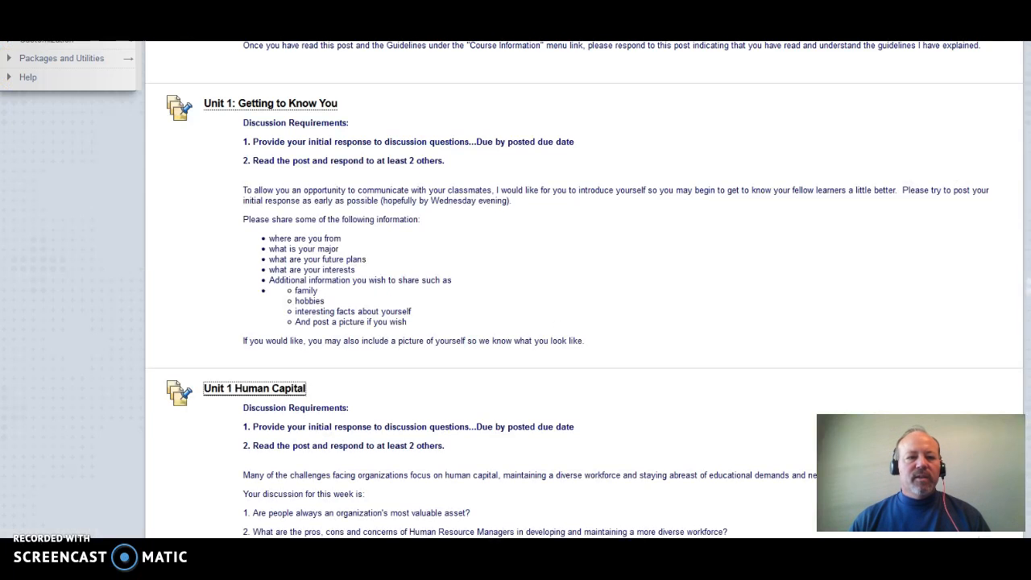
{"action": "scroll", "coordinate": [480, 330], "scroll_direction": "down", "scroll_amount": 1}
{"action": "scroll", "coordinate": [480, 330], "scroll_direction": "down", "scroll_amount": 1}
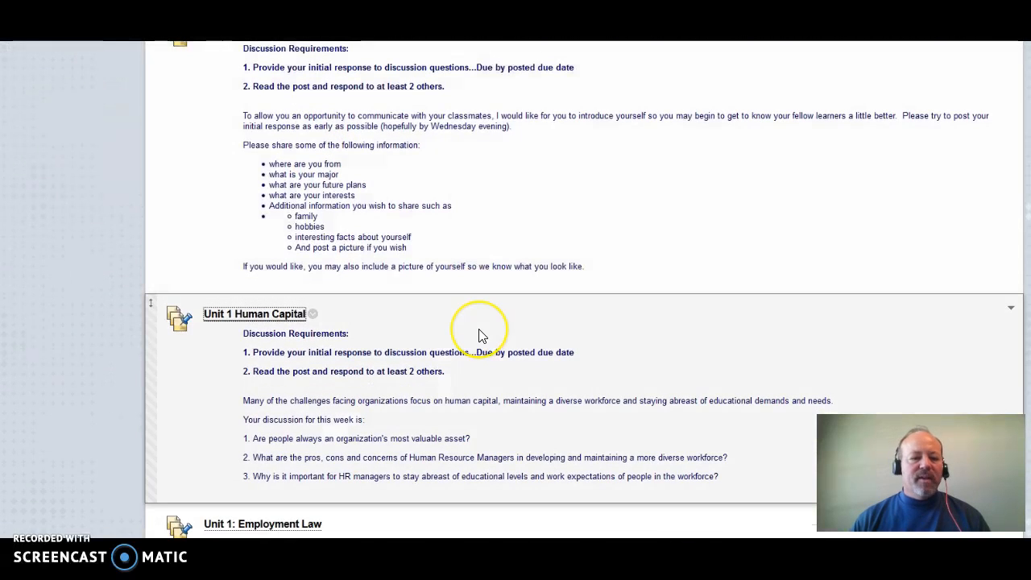